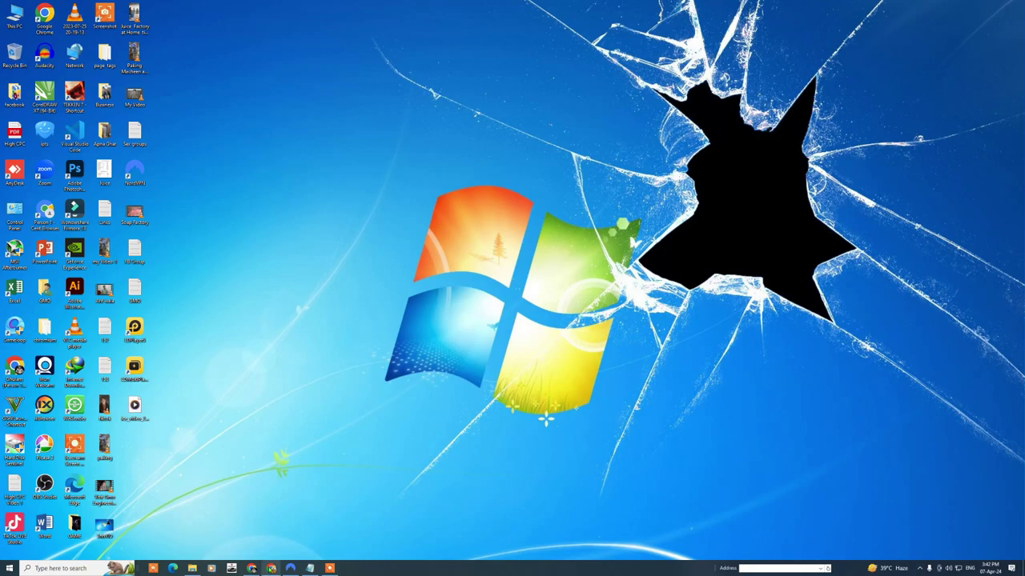
Step: Switch to Chrome and open whoer.net in a new tab to check the current IP location
left_click(272, 568)
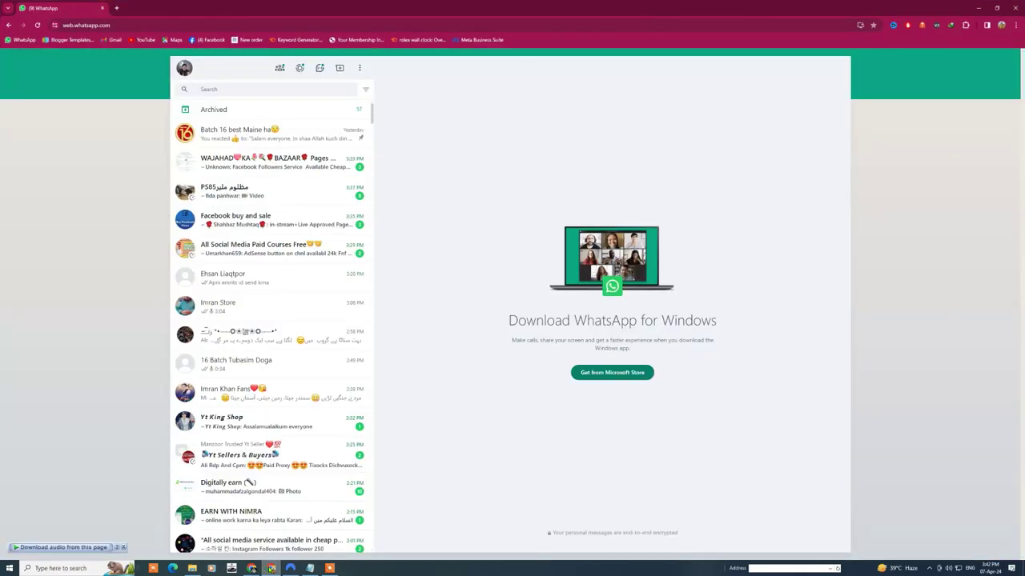
left_click(115, 8)
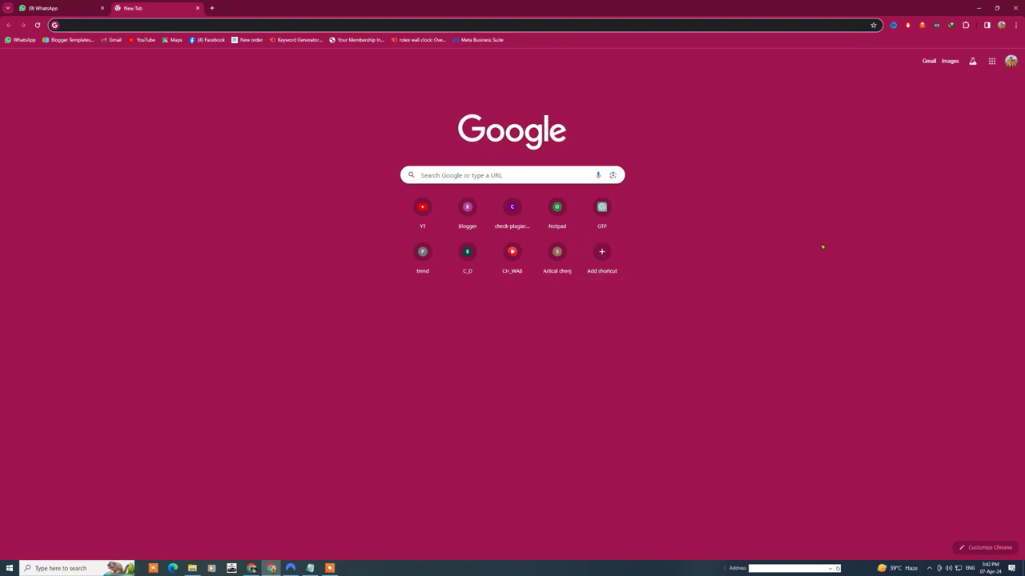
type("whoer.net")
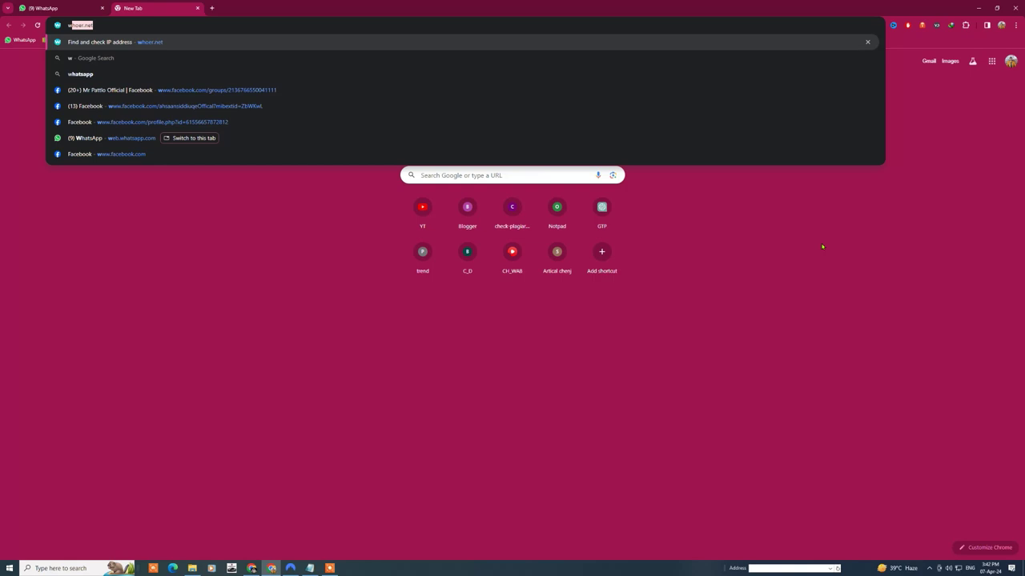
key("Return")
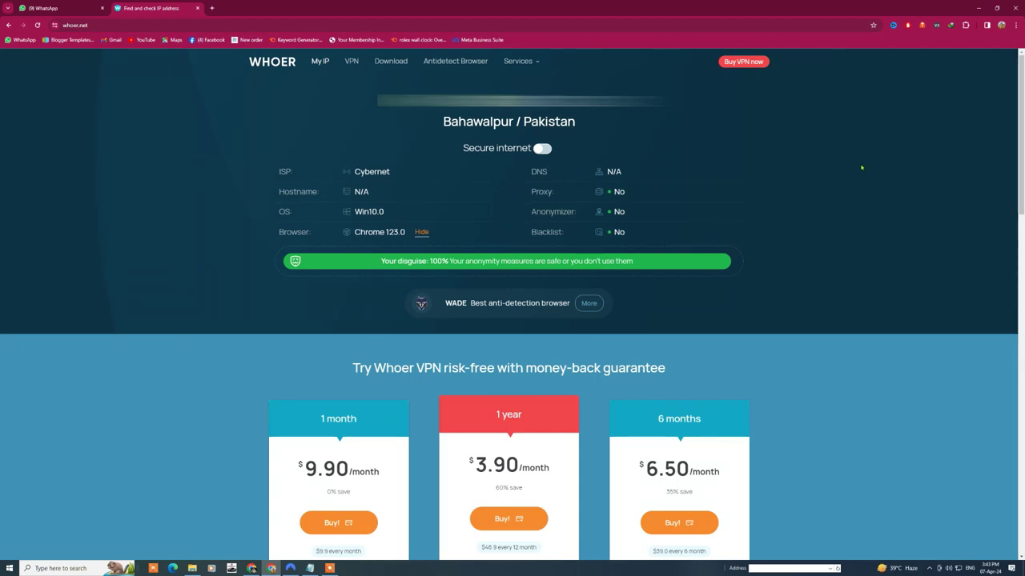
Step: Switch to NordVPN and connect to the recently used United States server
left_click(977, 11)
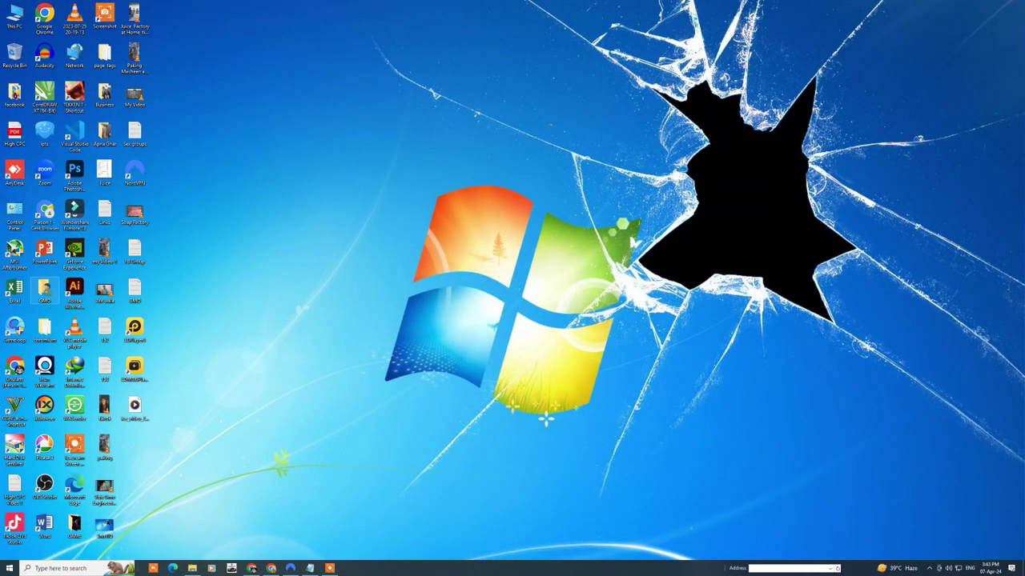
left_click(133, 170)
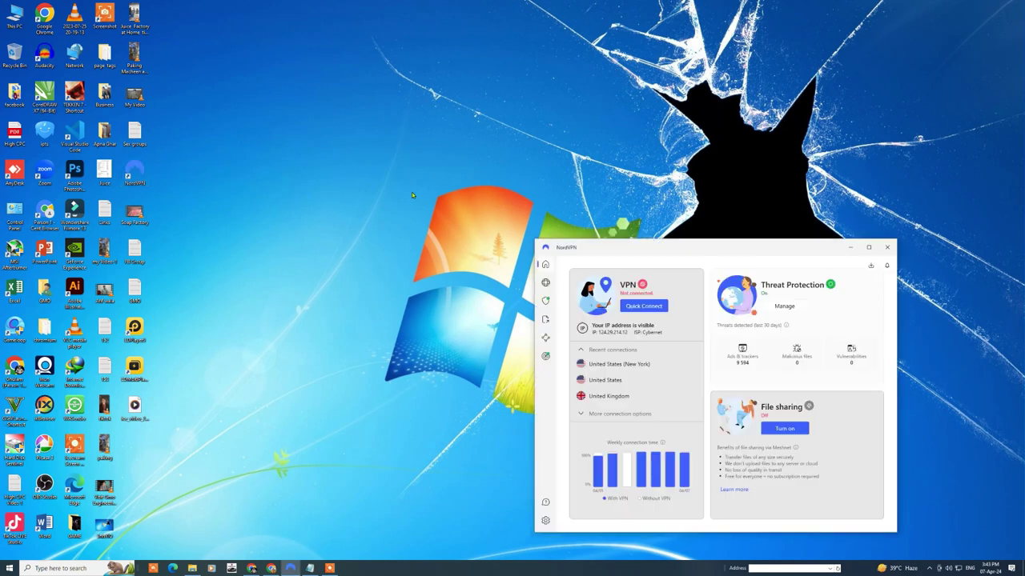
left_click_drag(821, 254, 720, 172)
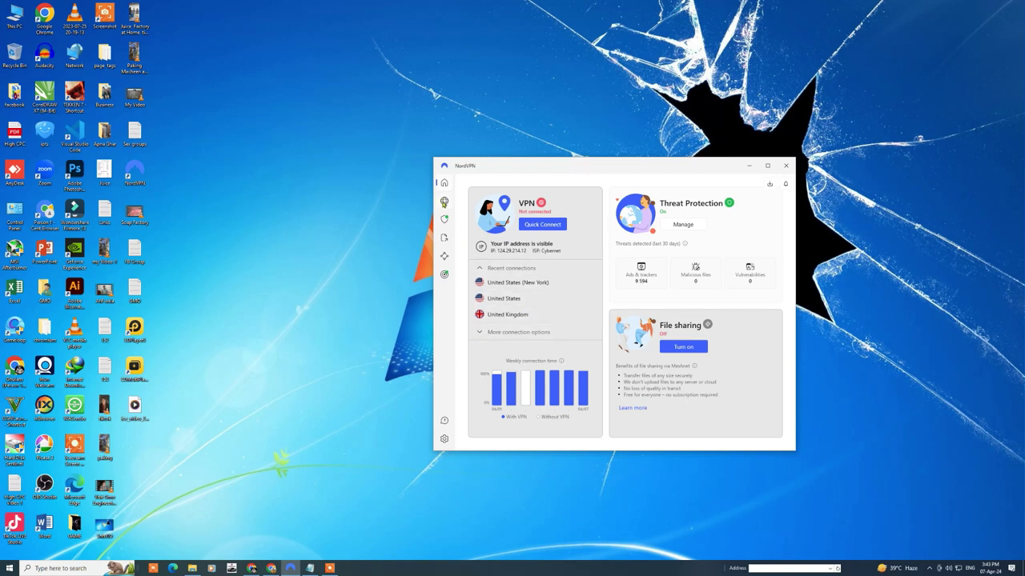
left_click(444, 201)
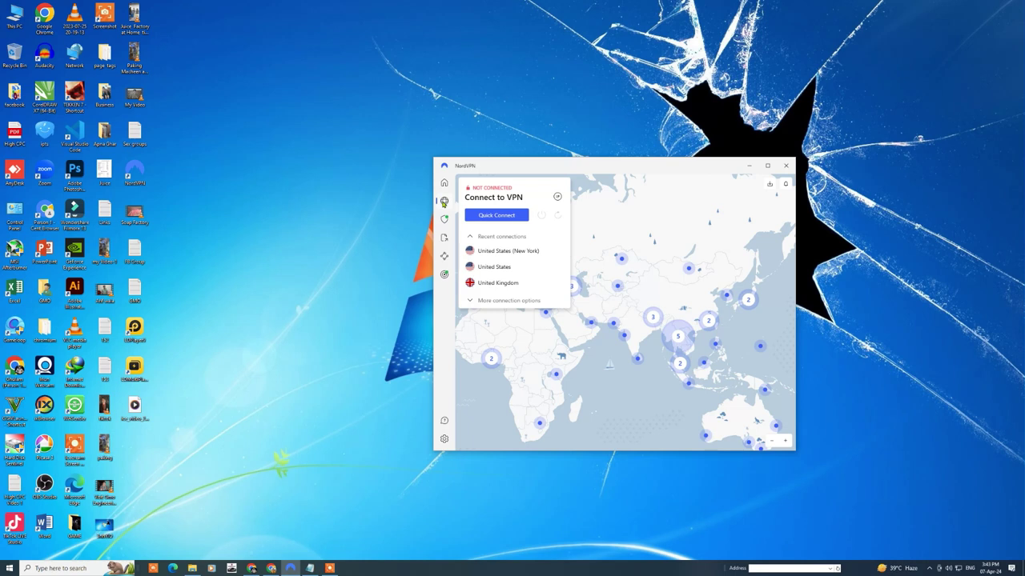
left_click(497, 267)
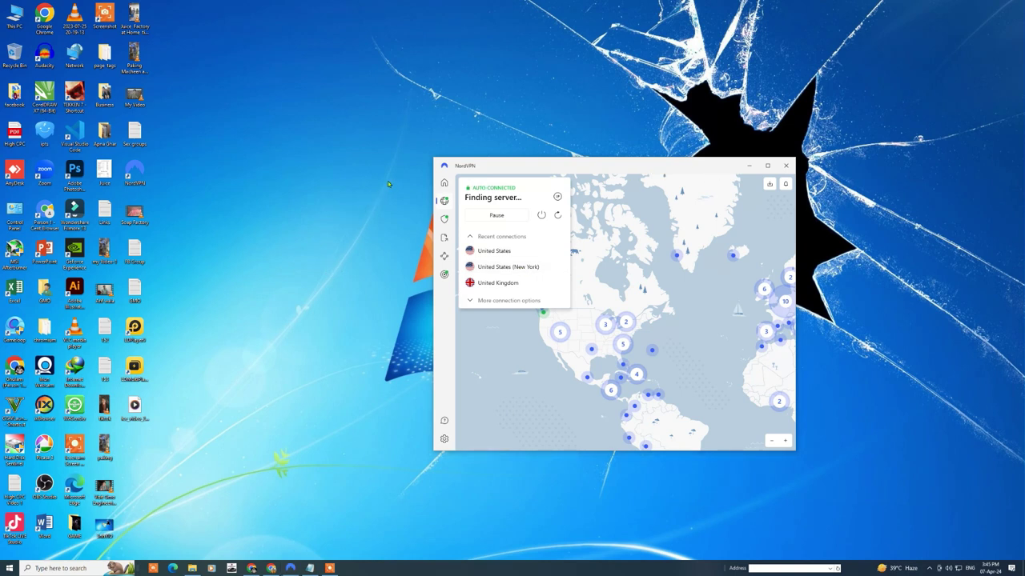
left_click(445, 183)
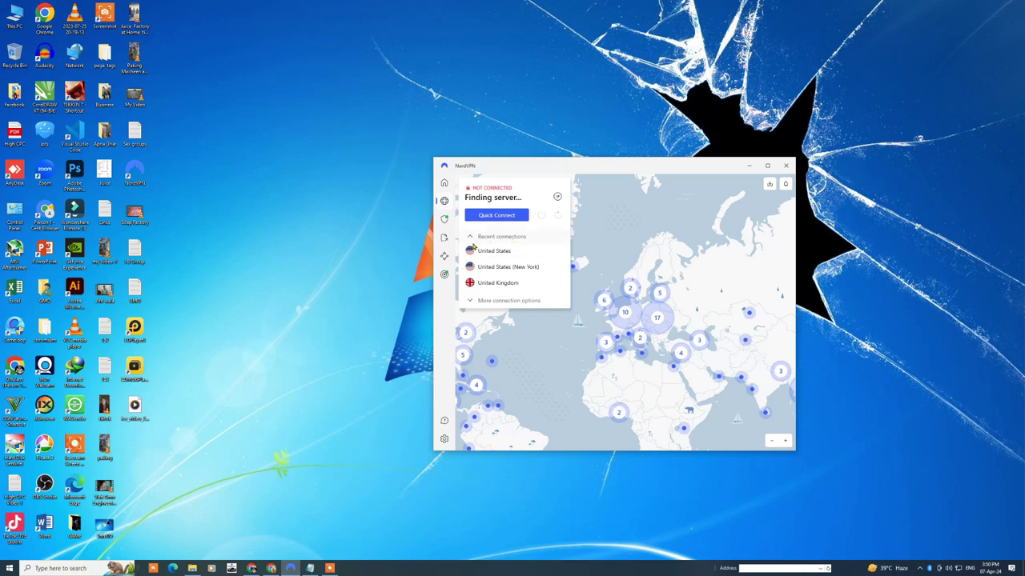
Step: Examine the full list of VPN countries and the cities available under United States
left_click(471, 238)
scroll(502, 311, "down", 10)
scroll(502, 313, "up", 2)
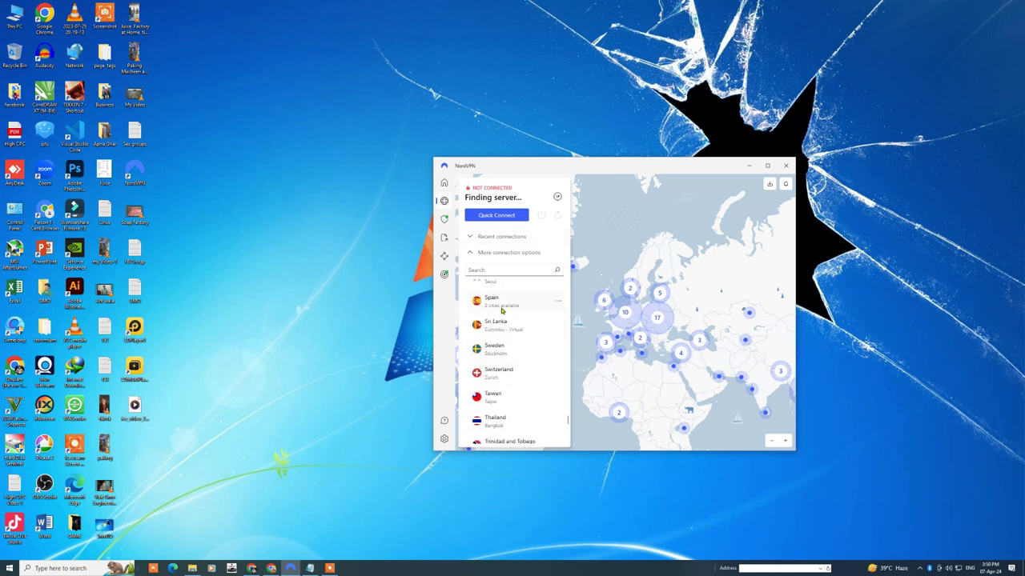
scroll(501, 316, "down", 5)
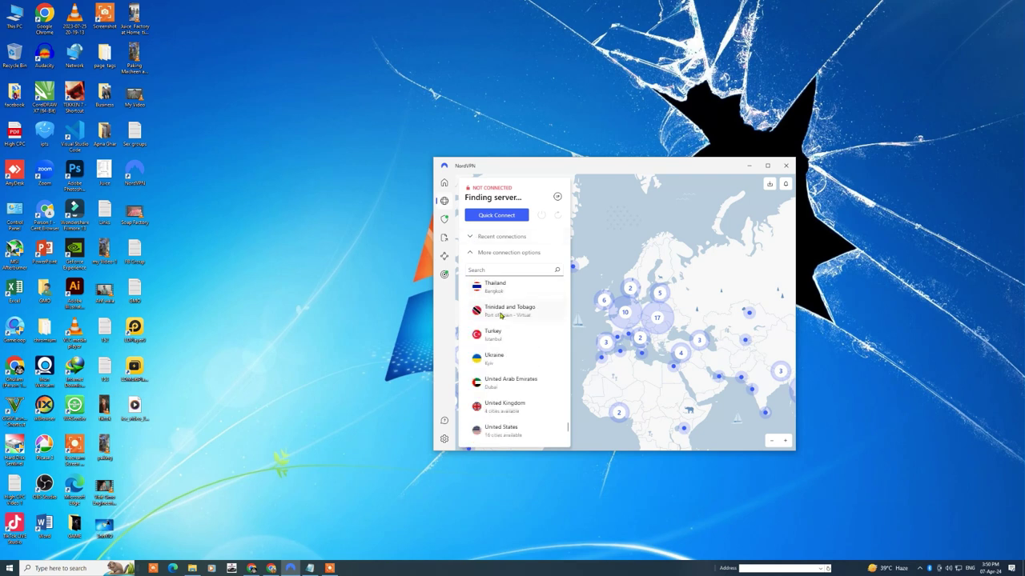
scroll(497, 324, "down", 1)
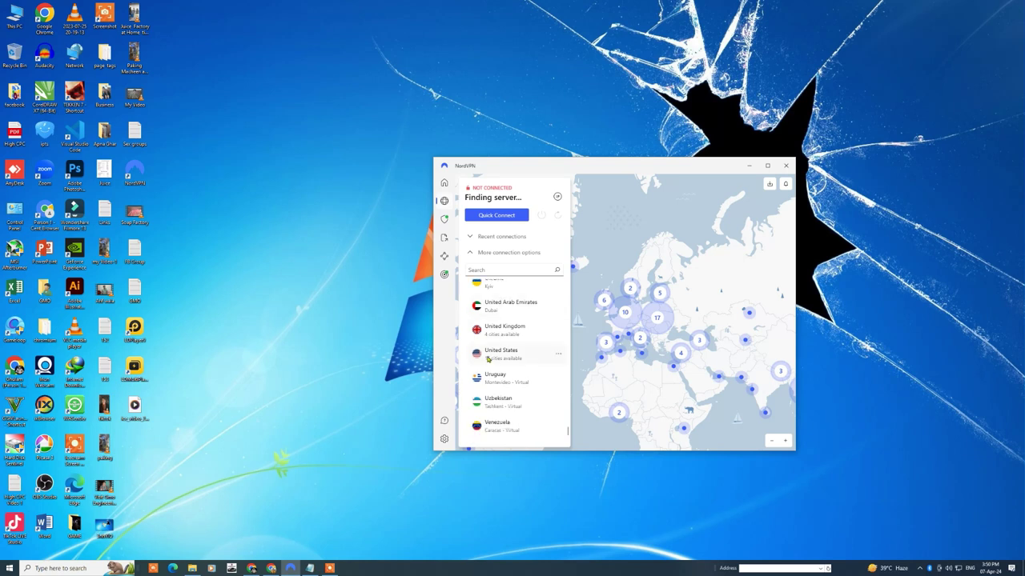
left_click(559, 357)
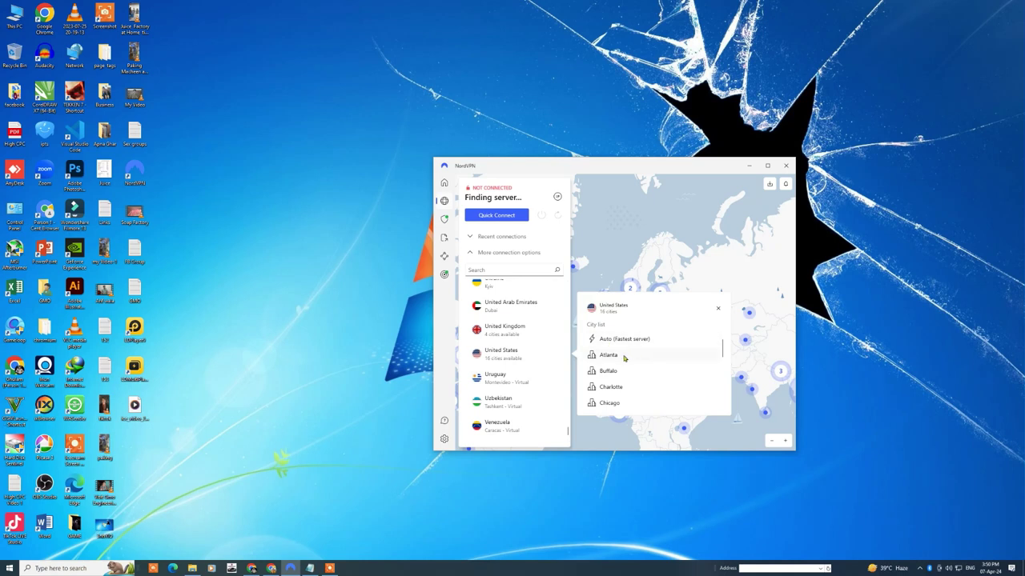
scroll(688, 349, "down", 1)
scroll(688, 349, "down", 6)
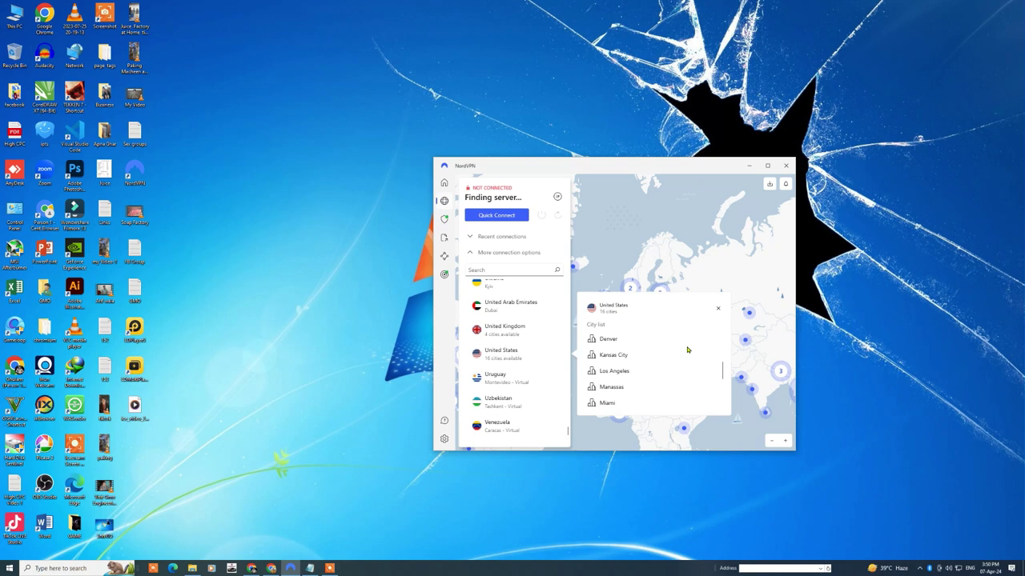
scroll(687, 350, "down", 1)
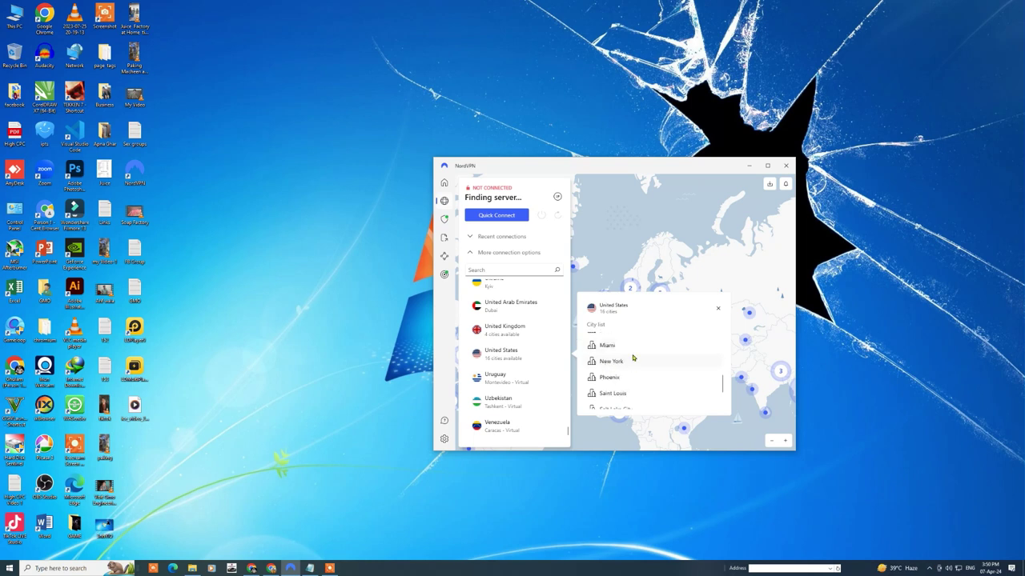
scroll(635, 380, "down", 2)
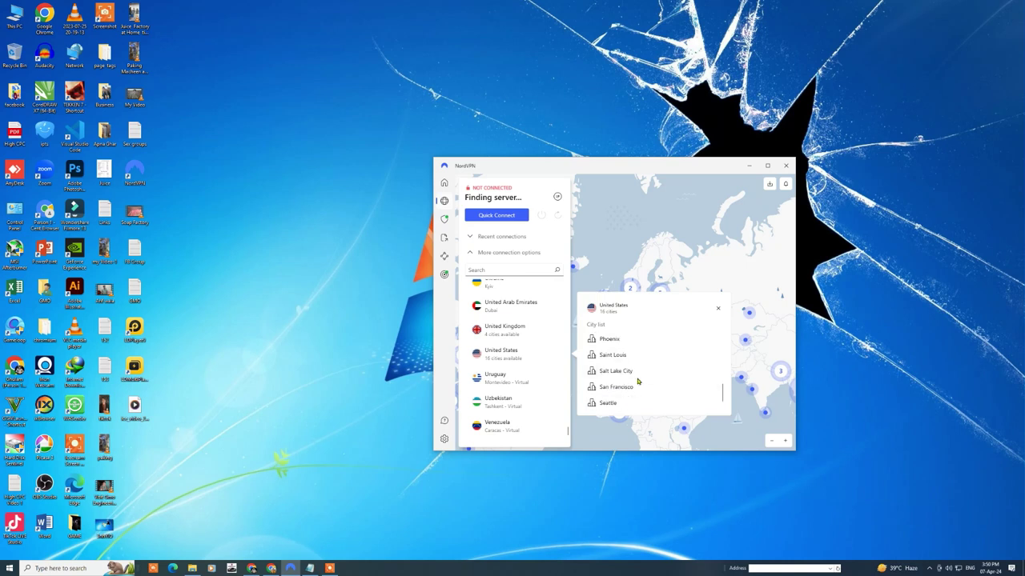
scroll(632, 375, "up", 1)
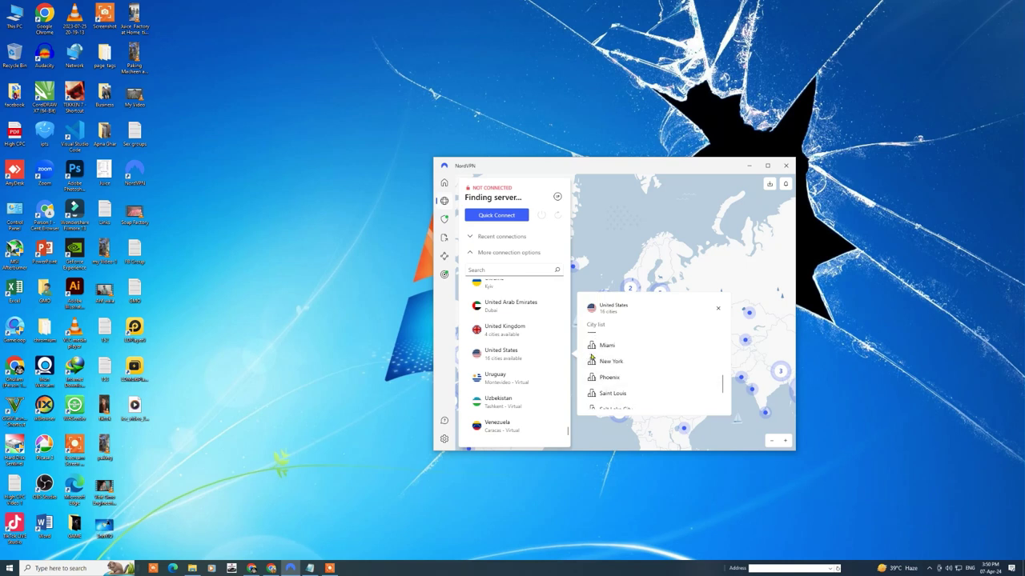
scroll(637, 373, "down", 1)
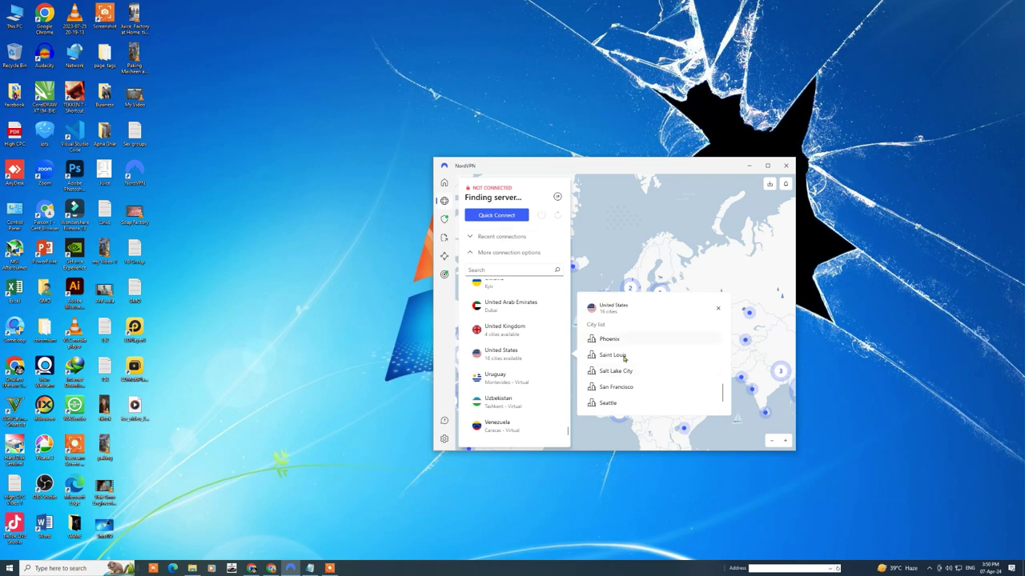
Step: Connect the VPN to the recent United States (New York) server and minimize the VPN window
left_click(470, 253)
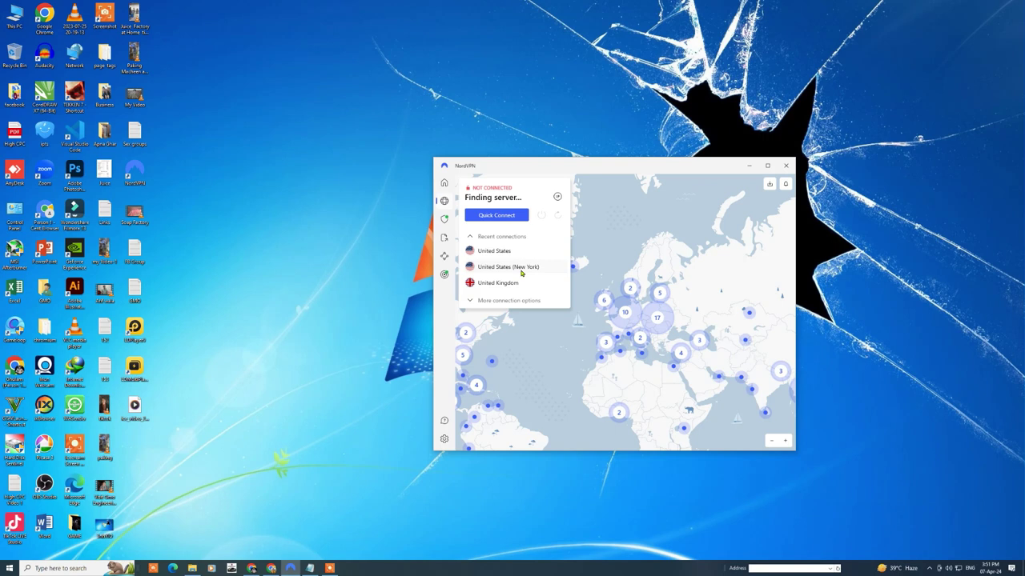
left_click(490, 269)
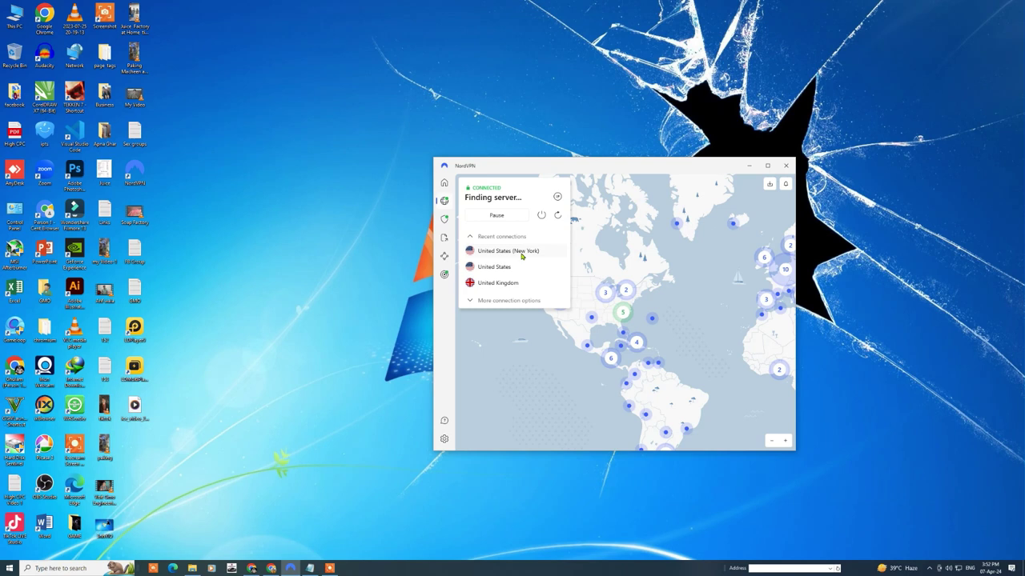
left_click(751, 167)
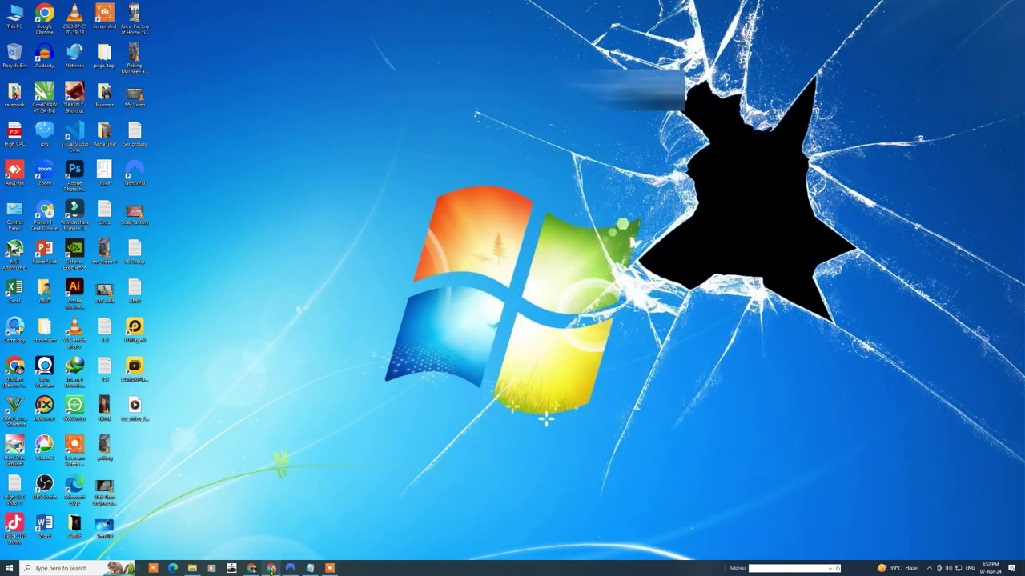
Step: Switch to Chrome, reload the whoer.net page and examine the IP location, time zone, local time and system time details
left_click(271, 569)
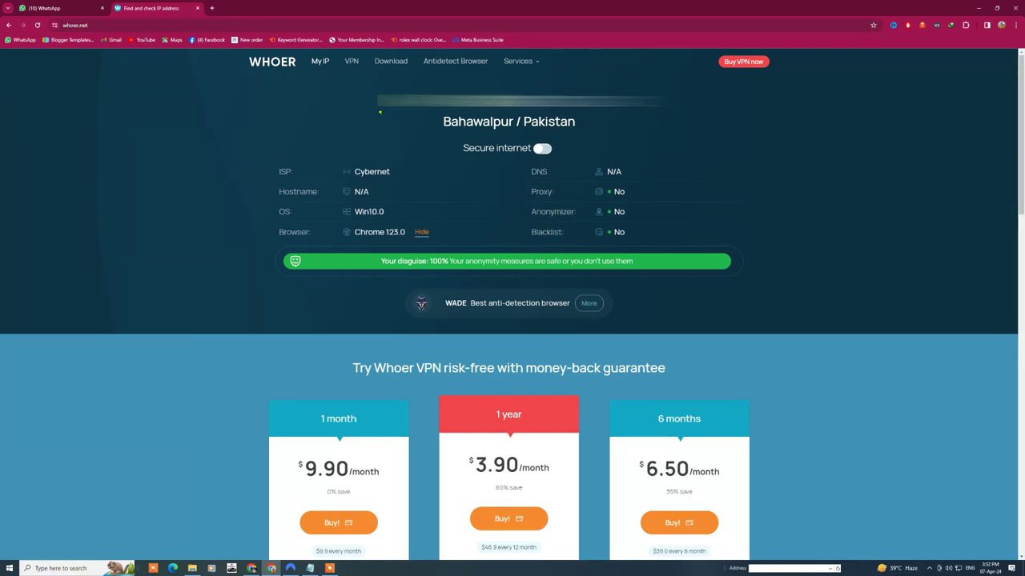
left_click(38, 25)
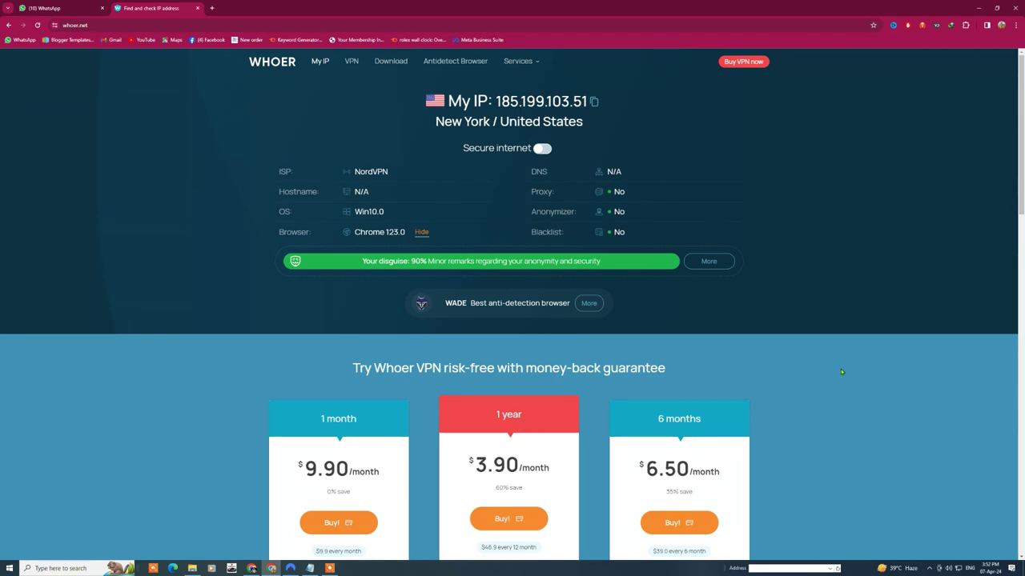
scroll(830, 276, "down", 2)
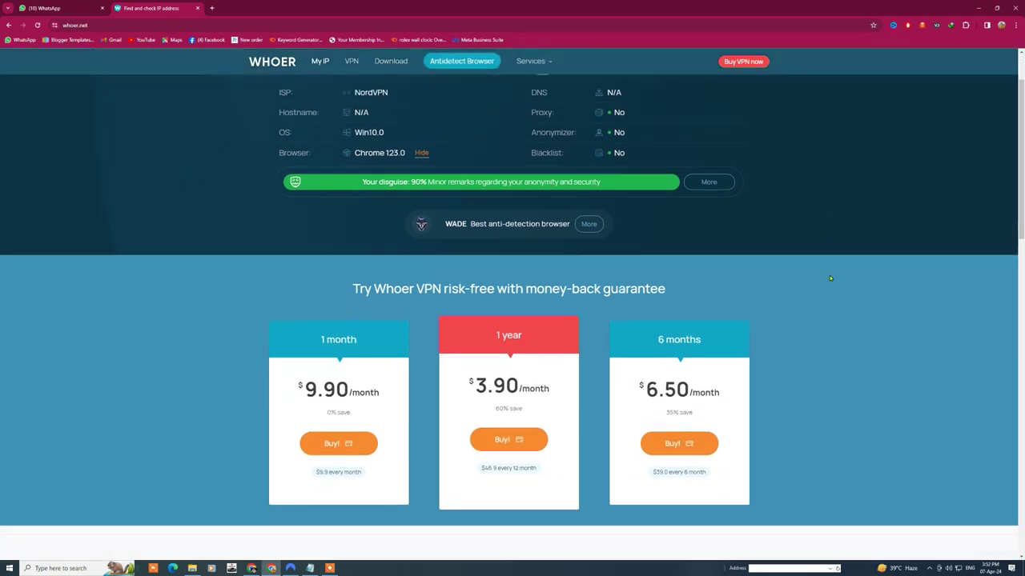
scroll(830, 277, "down", 4)
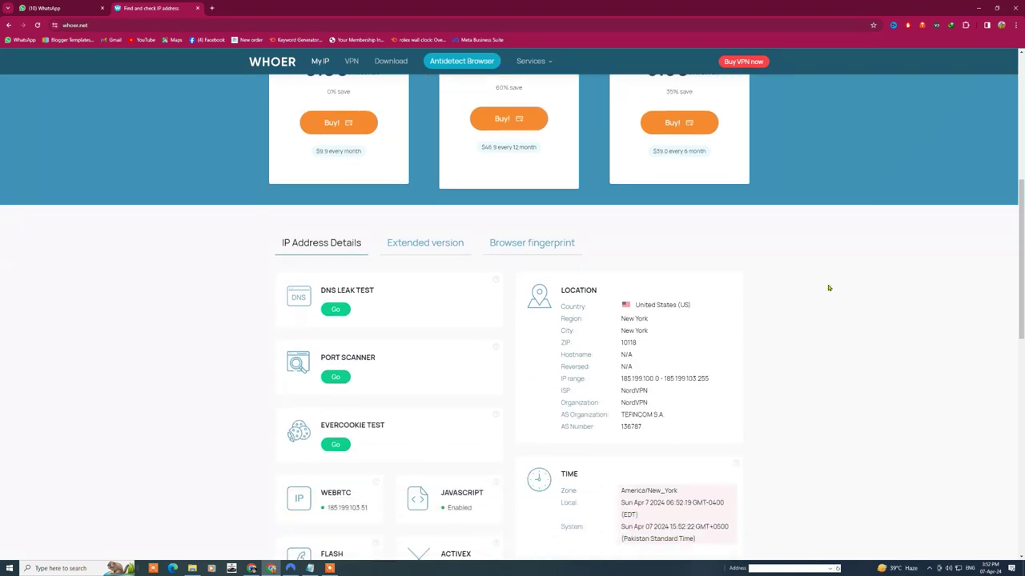
scroll(828, 288, "down", 3)
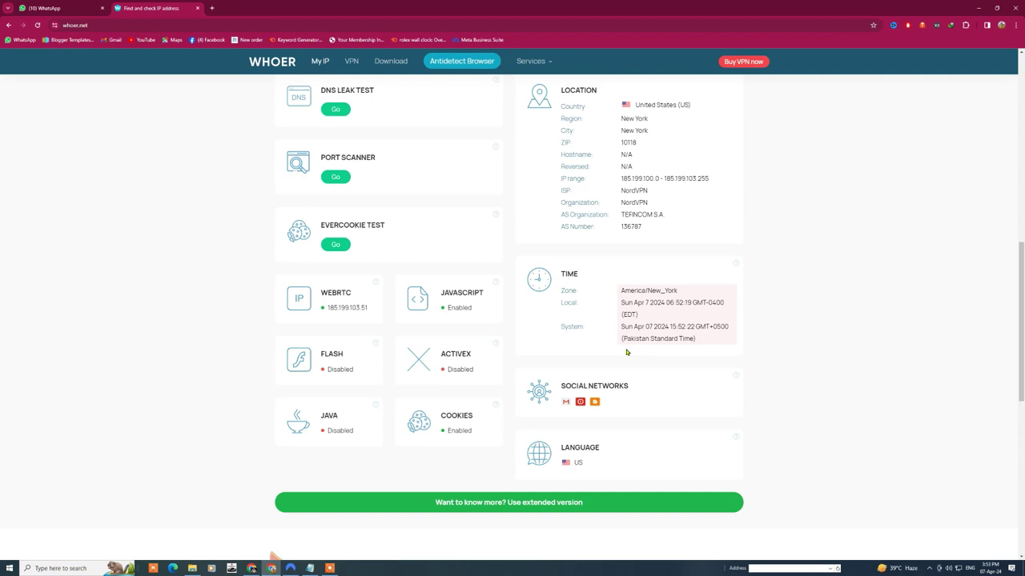
scroll(627, 353, "up", 10)
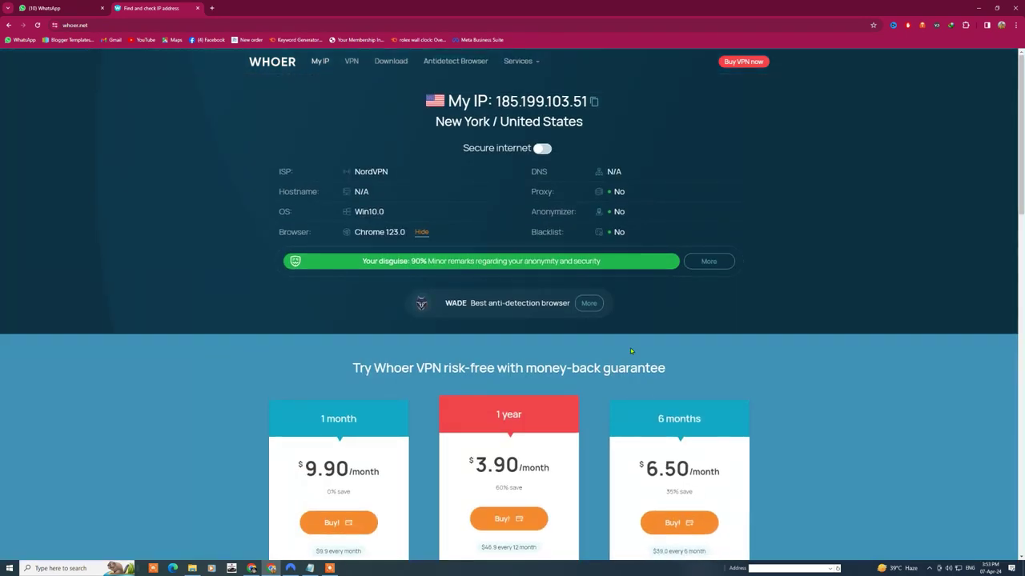
scroll(900, 399, "down", 1)
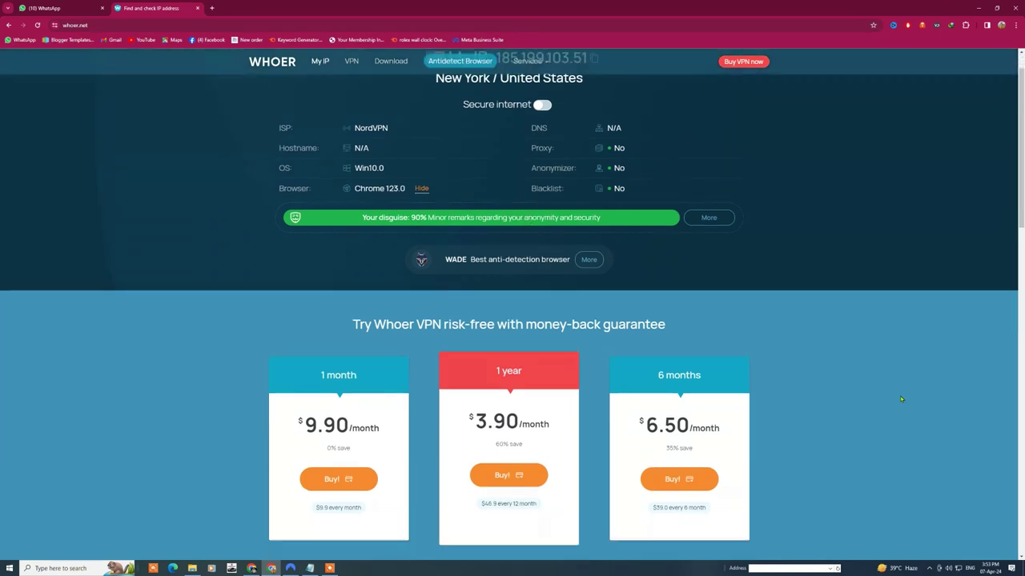
scroll(900, 398, "down", 6)
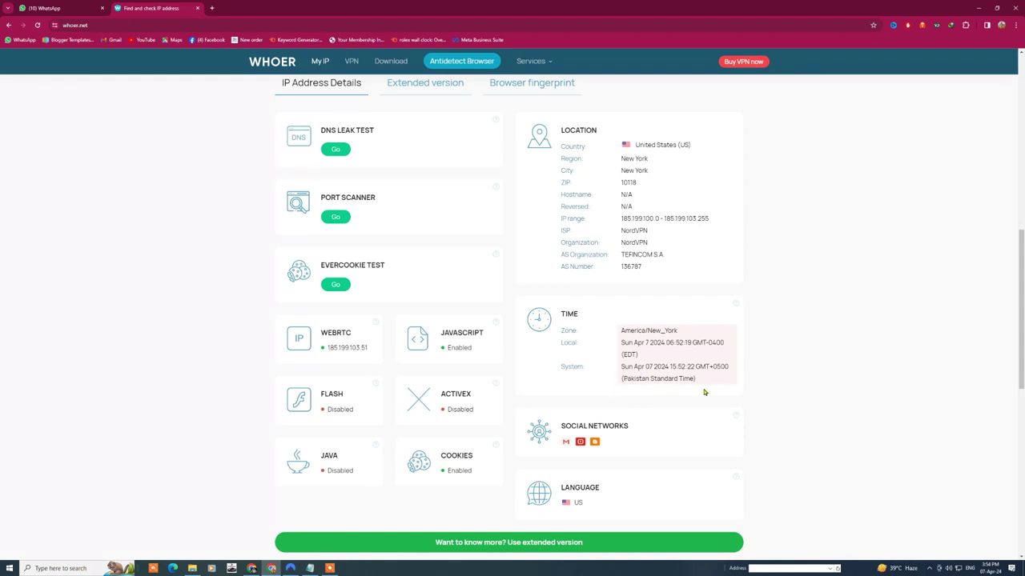
left_click_drag(622, 354, 637, 356)
Step: Search Google for EDT in a new browser tab
left_click(211, 8)
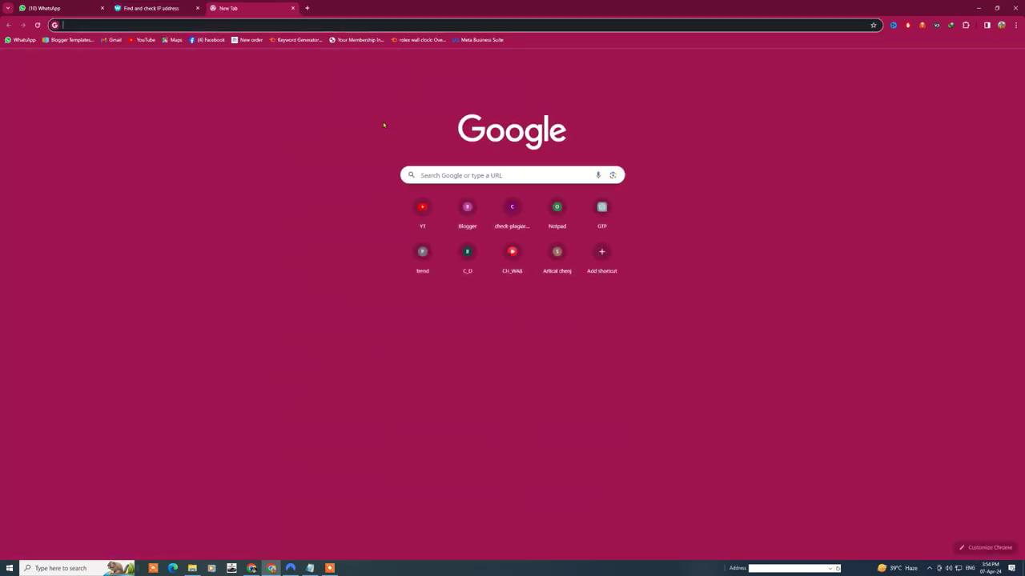
type("EDT")
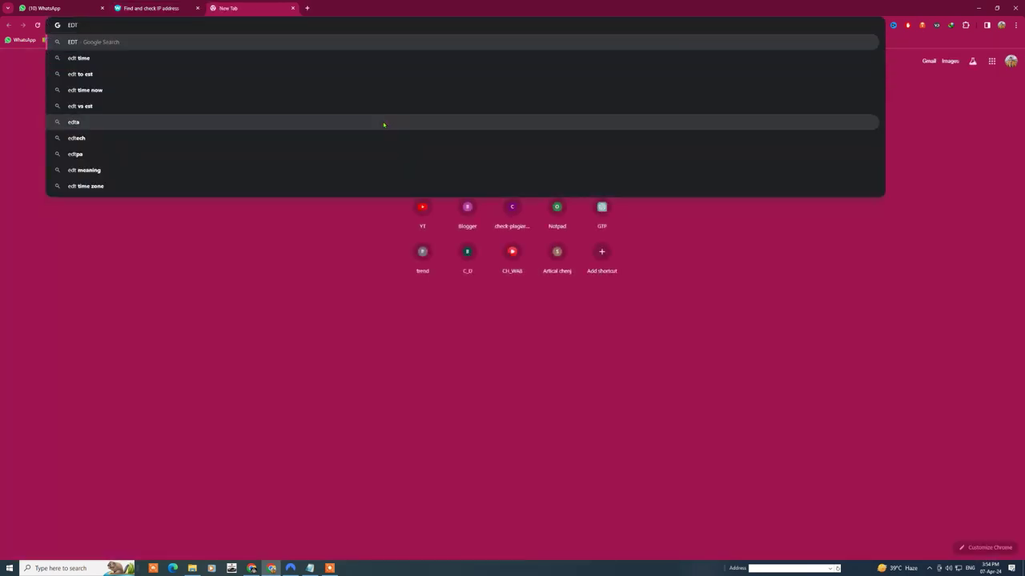
key("Return")
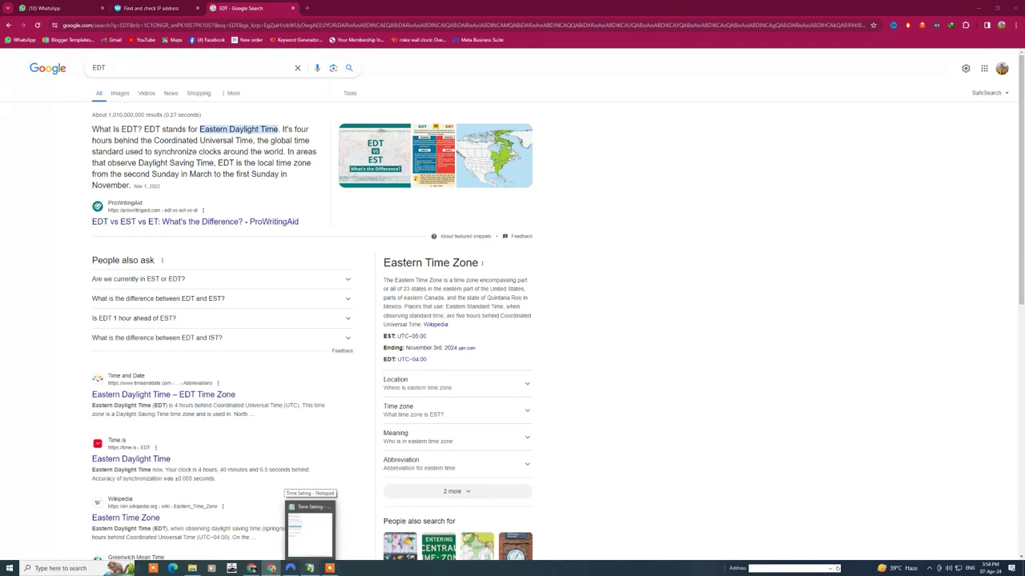
Step: Switch to the "Time Seting" note in Notepad and copy the command tzutil /s "Eastern Standard Time"
left_click(311, 568)
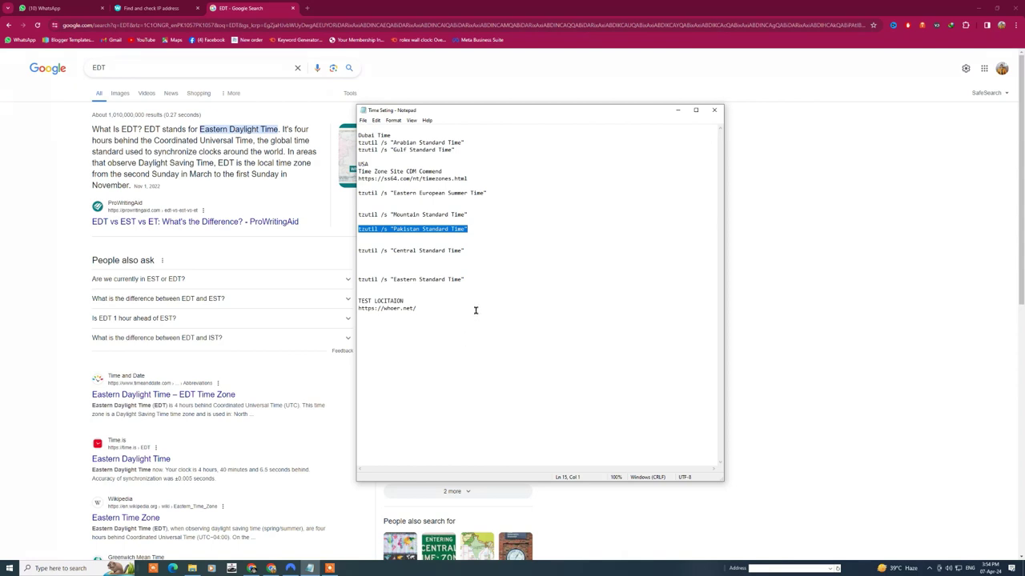
left_click_drag(357, 279, 465, 279)
key("ctrl+c")
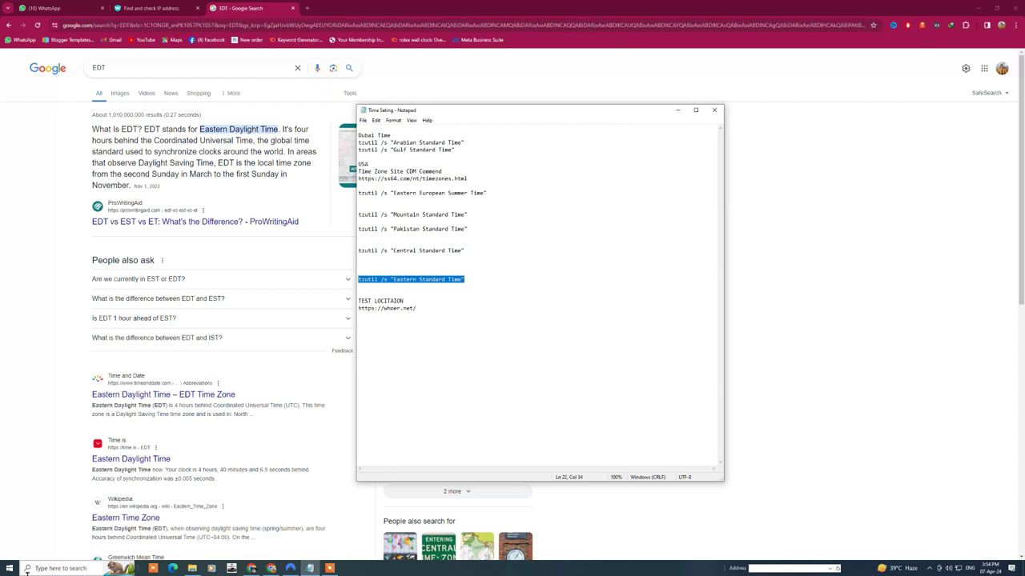
Step: Open the Windows Run dialog and execute the copied command tzutil /s "Eastern Standard Time" to set the system time zone
left_click(754, 254)
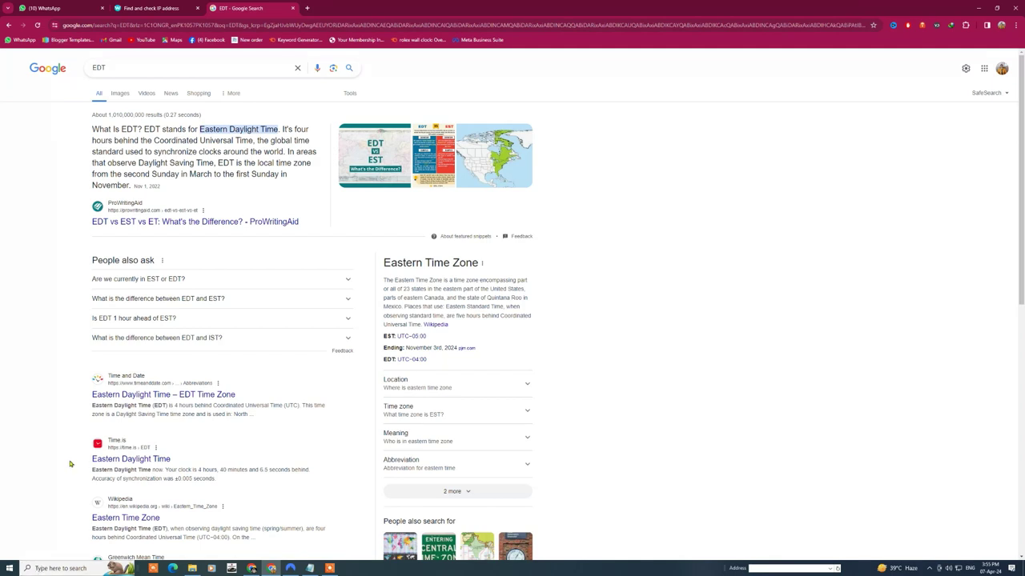
left_click(39, 568)
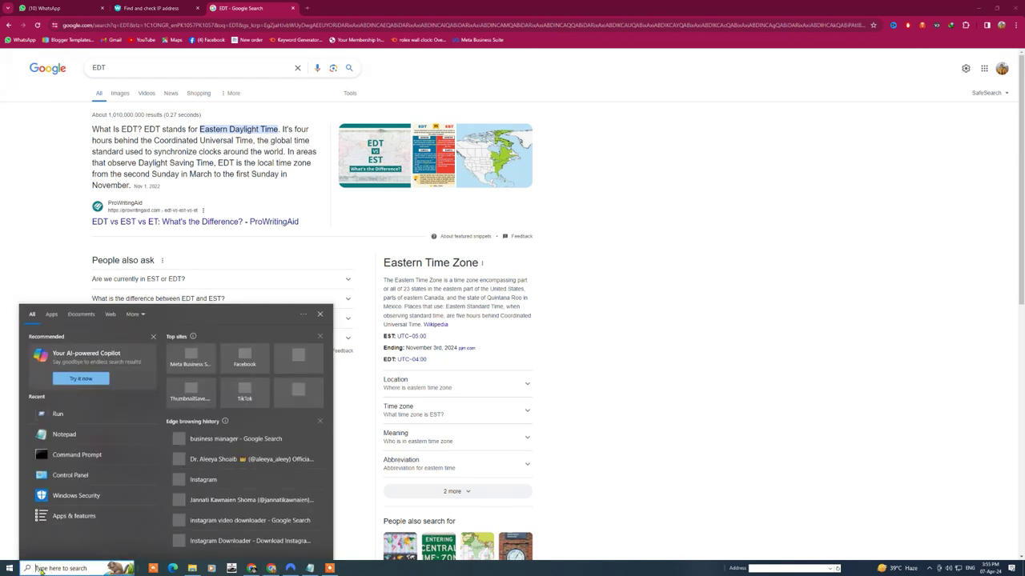
type("run")
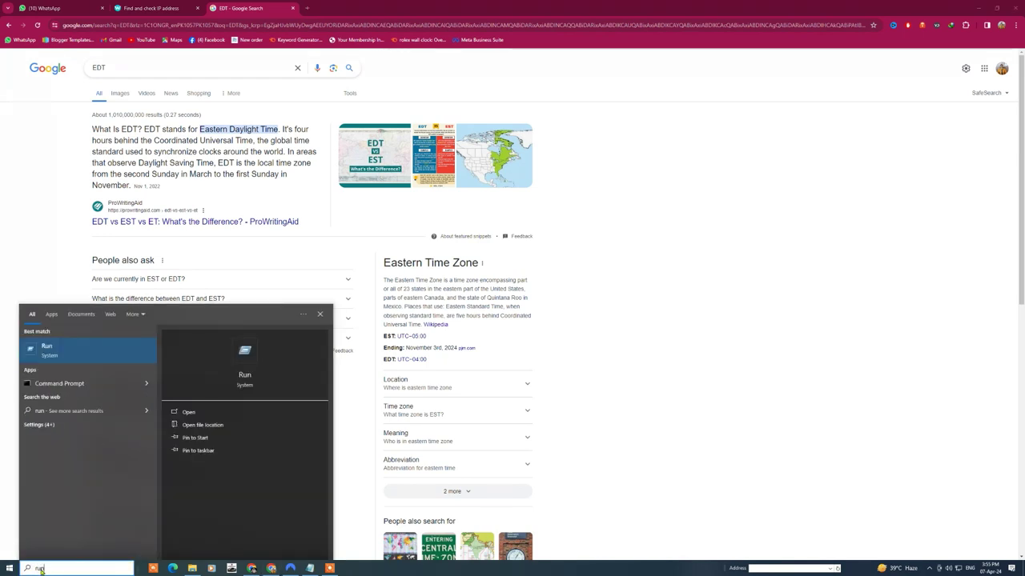
key("Return")
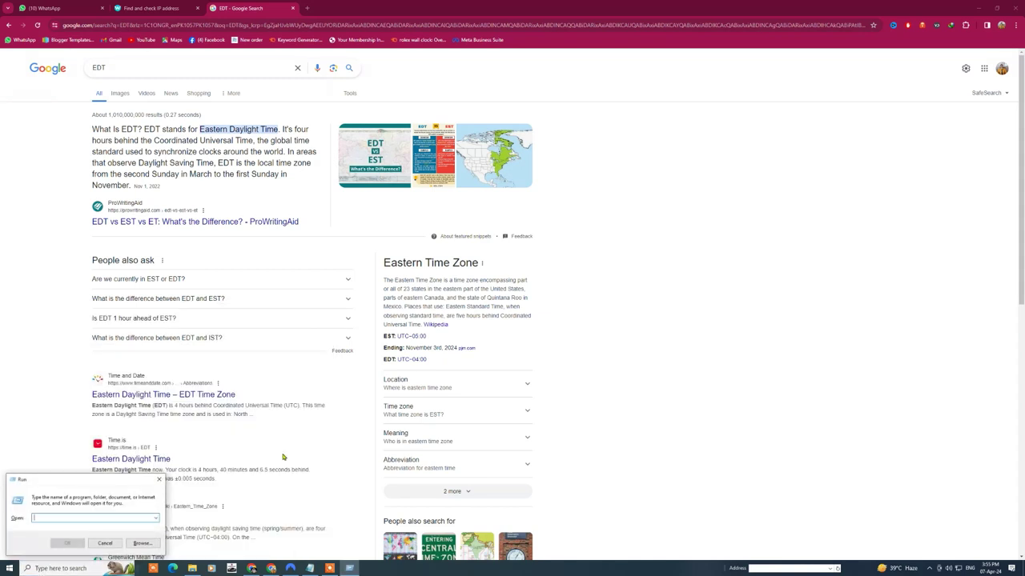
key("ctrl+v")
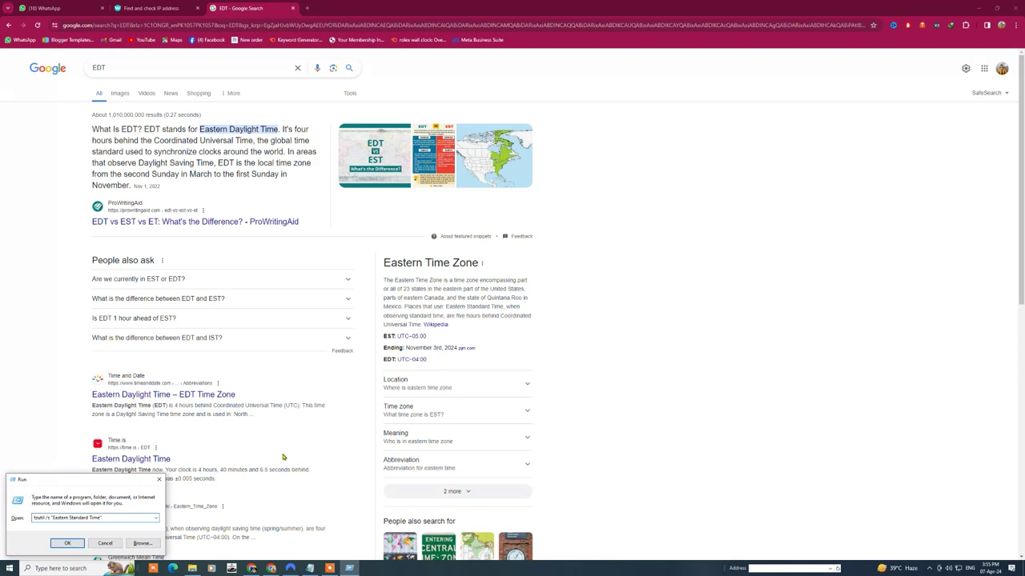
key("Return")
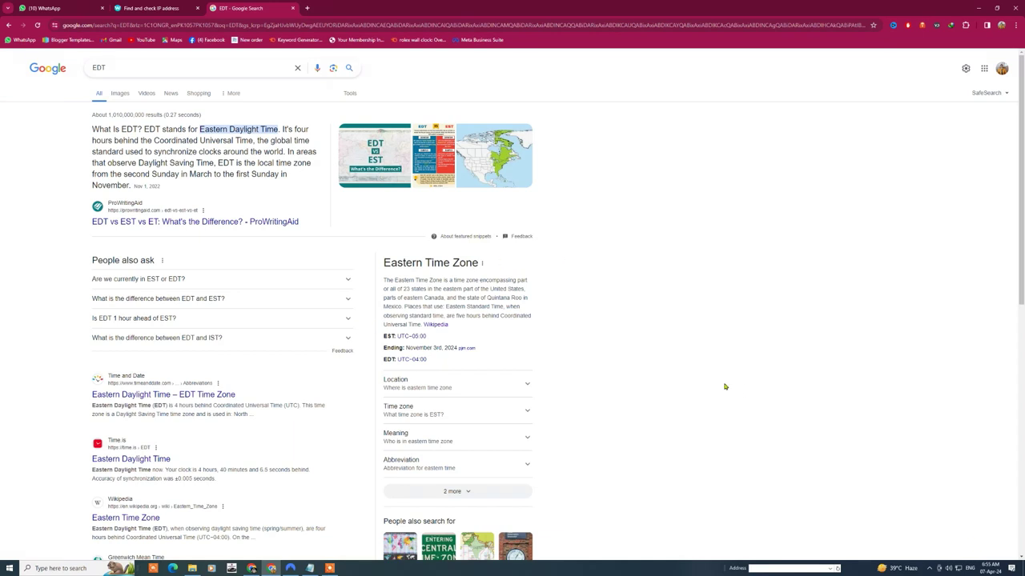
Step: Return to the open whoer.net page and reload it to refresh the anonymity check with the new system time zone
scroll(493, 242, "down", 1)
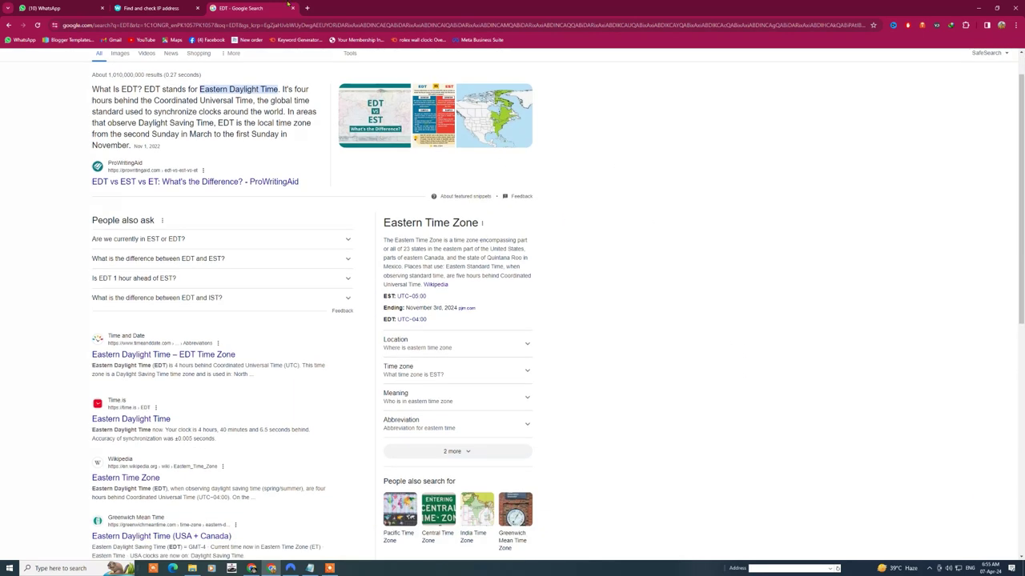
left_click(140, 6)
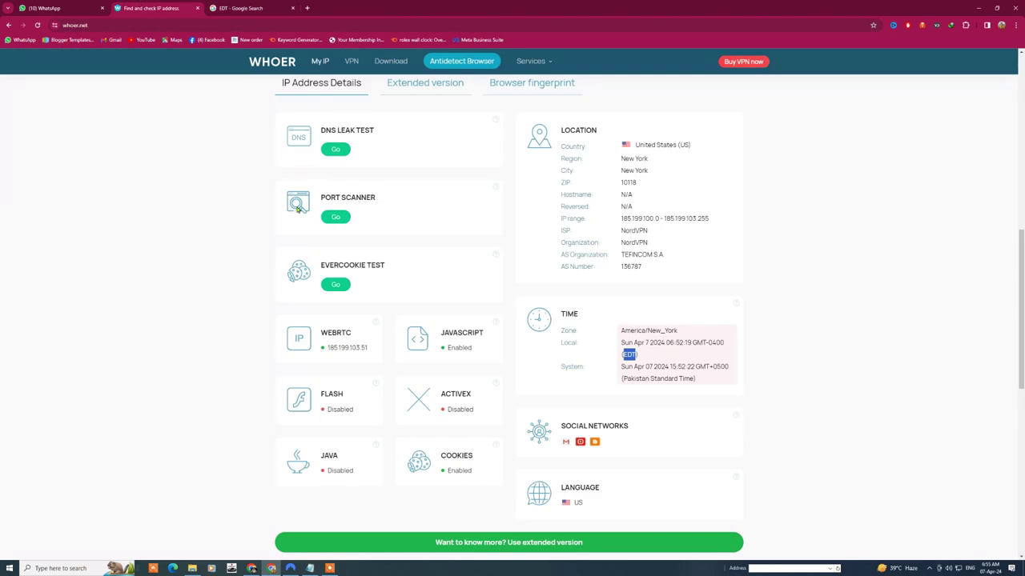
scroll(311, 210, "up", 6)
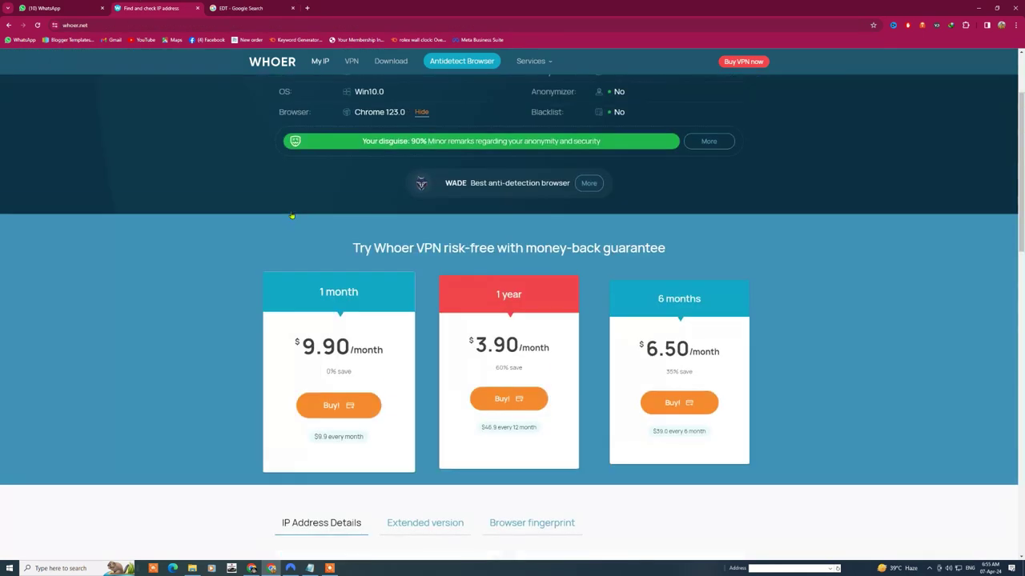
scroll(292, 216, "up", 1)
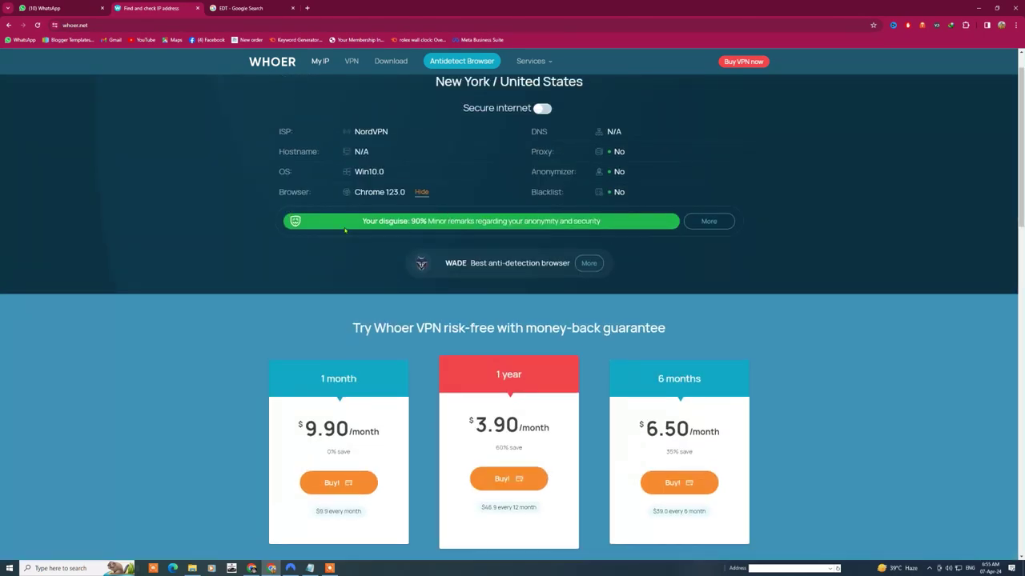
left_click(38, 25)
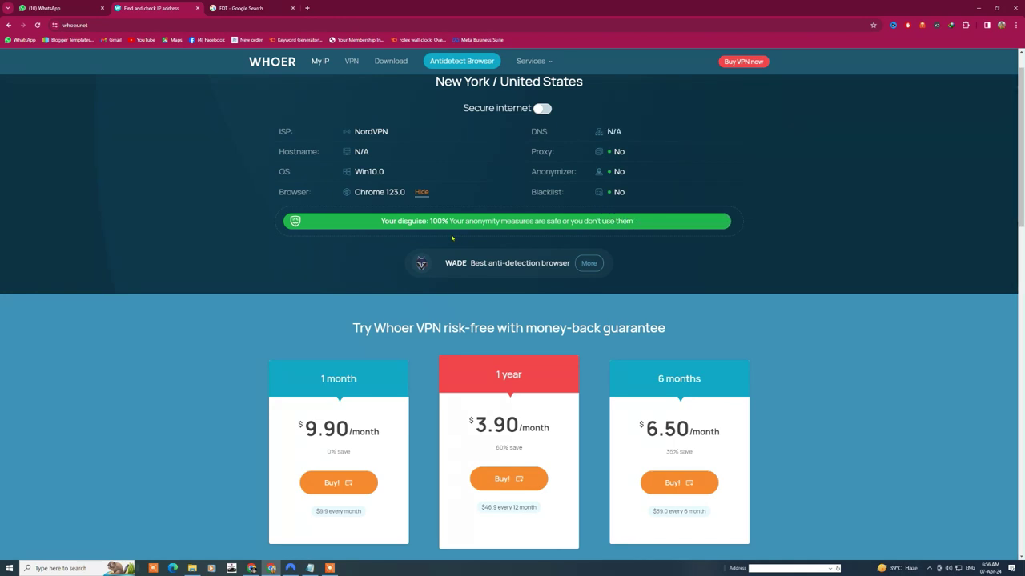
Step: Examine the disguise rating, IP location, time zone, local time and system time on the whoer.net page
scroll(451, 208, "up", 1)
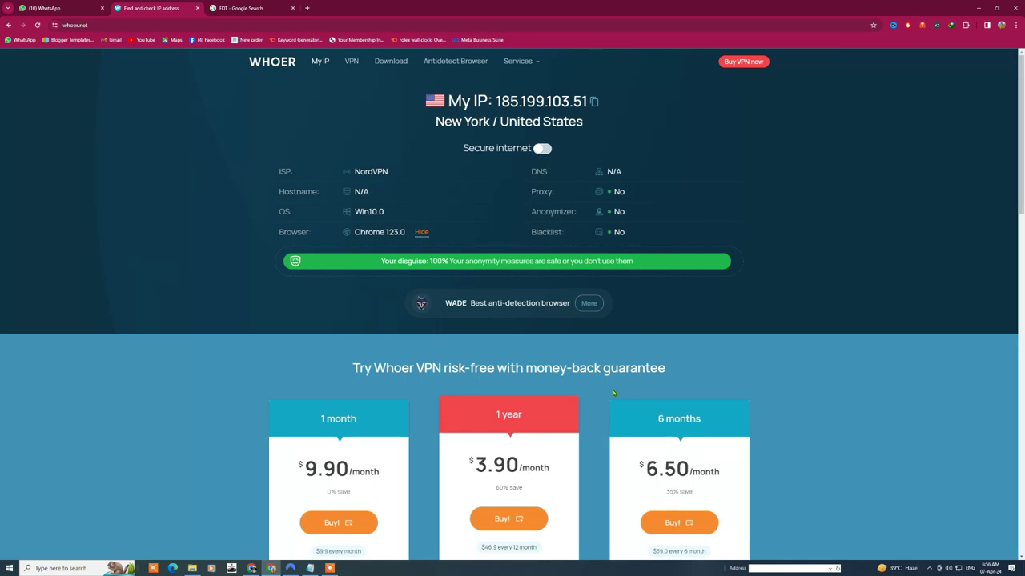
scroll(841, 321, "down", 5)
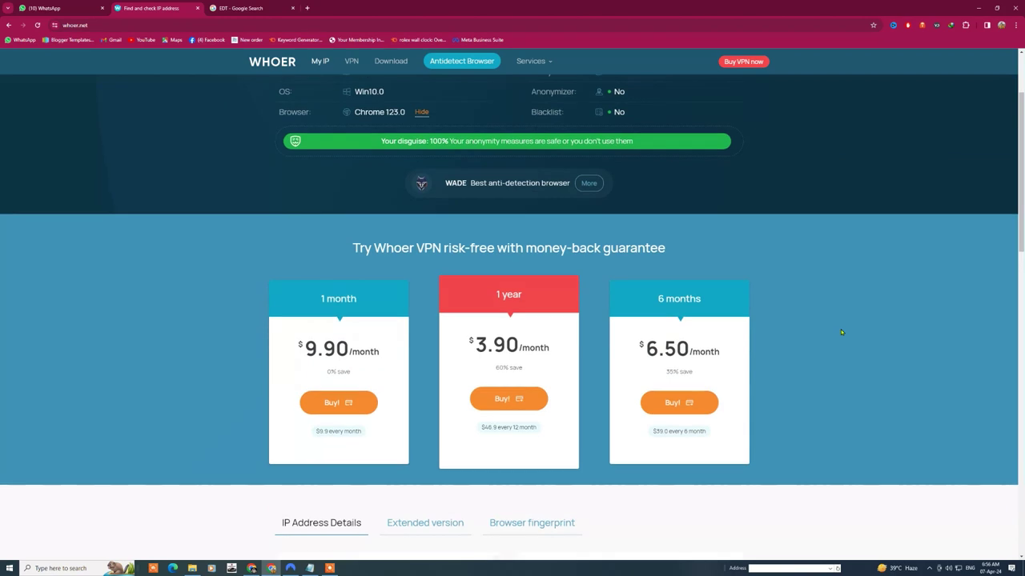
scroll(841, 332, "down", 3)
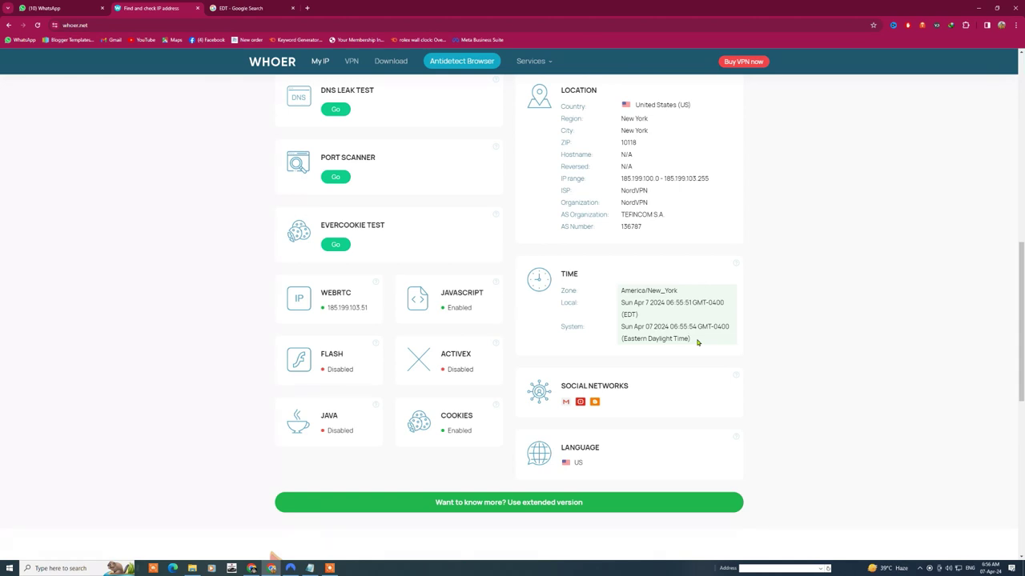
scroll(697, 341, "up", 10)
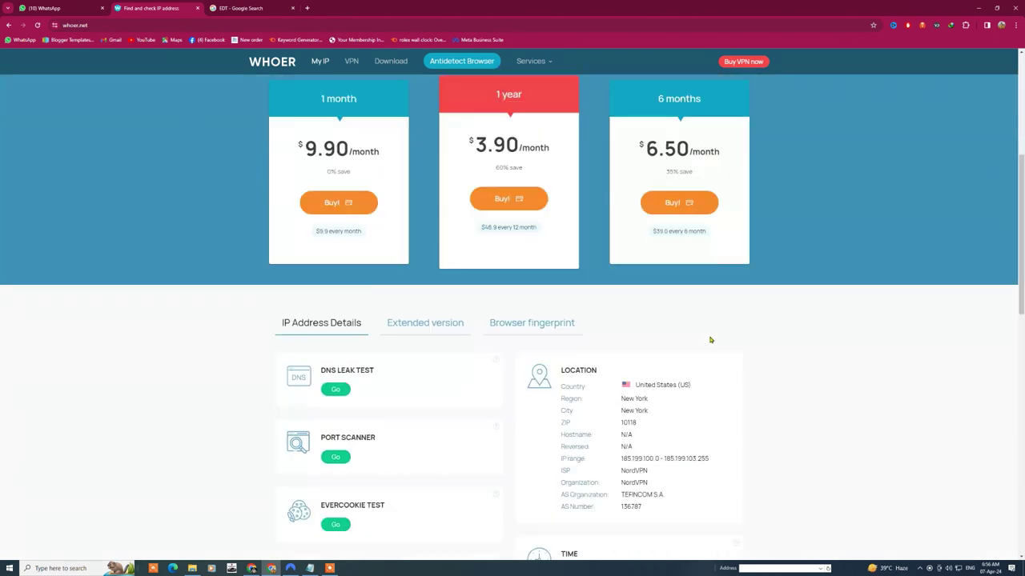
scroll(708, 340, "up", 1)
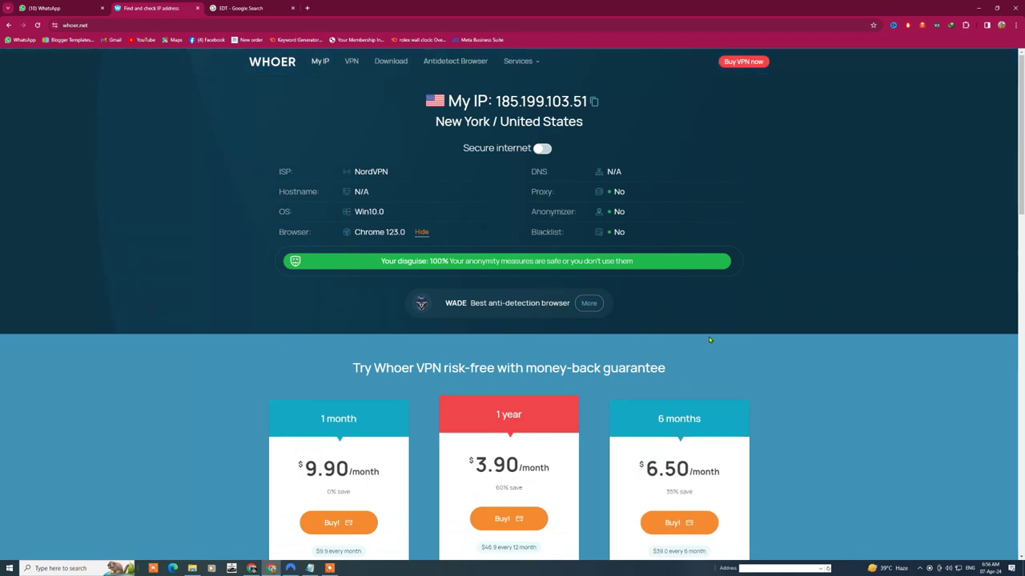